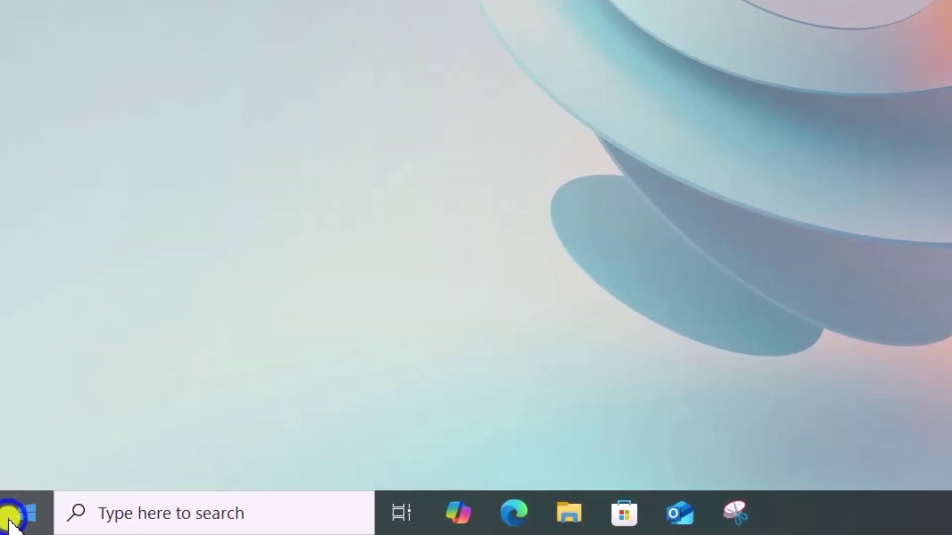
# - Show hidden devices in Device Manager and bring up the Intel 82574L network adapter's options
pyautogui.rightClick(11, 521)
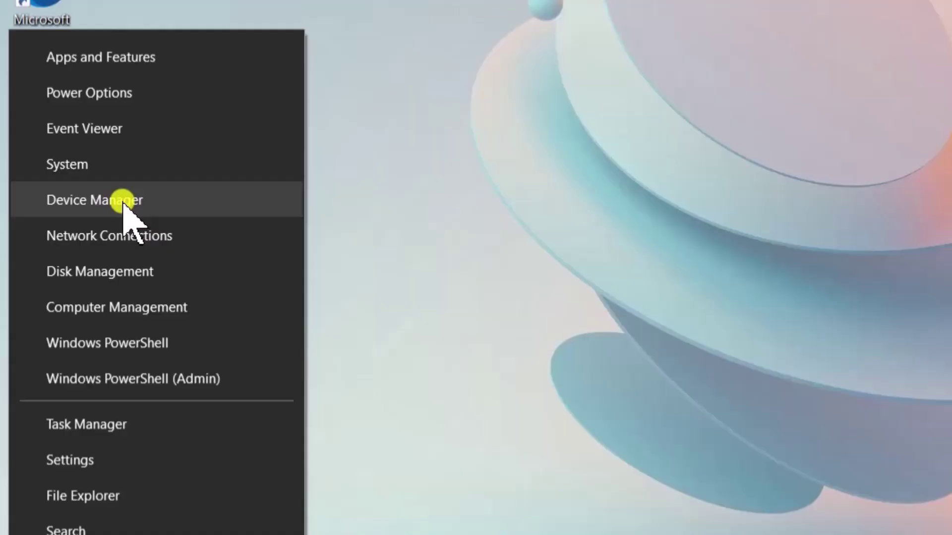
pyautogui.click(123, 220)
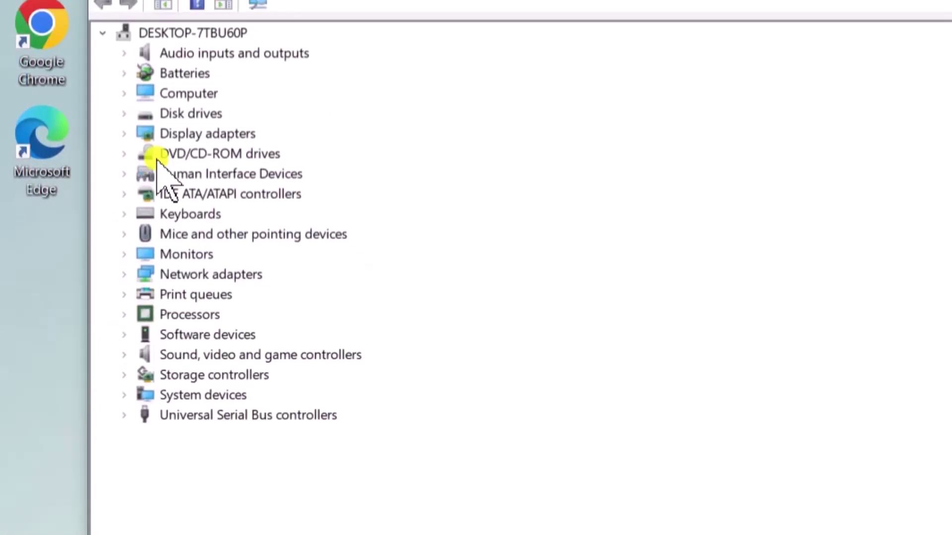
pyautogui.click(202, 95)
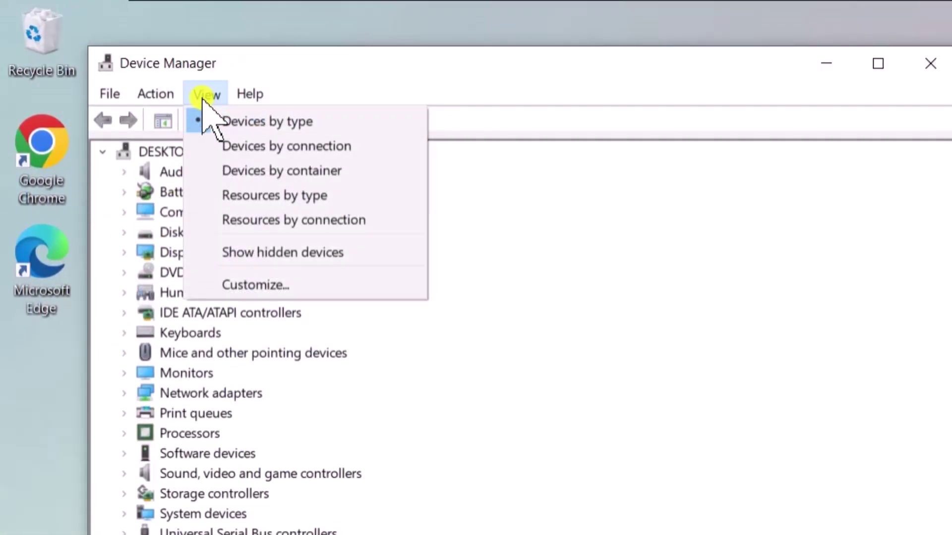
pyautogui.click(252, 253)
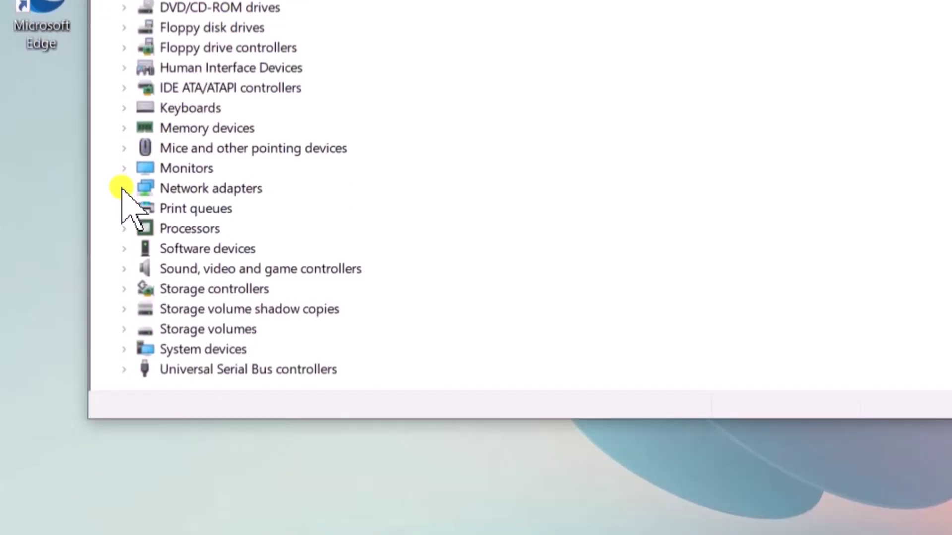
pyautogui.click(123, 169)
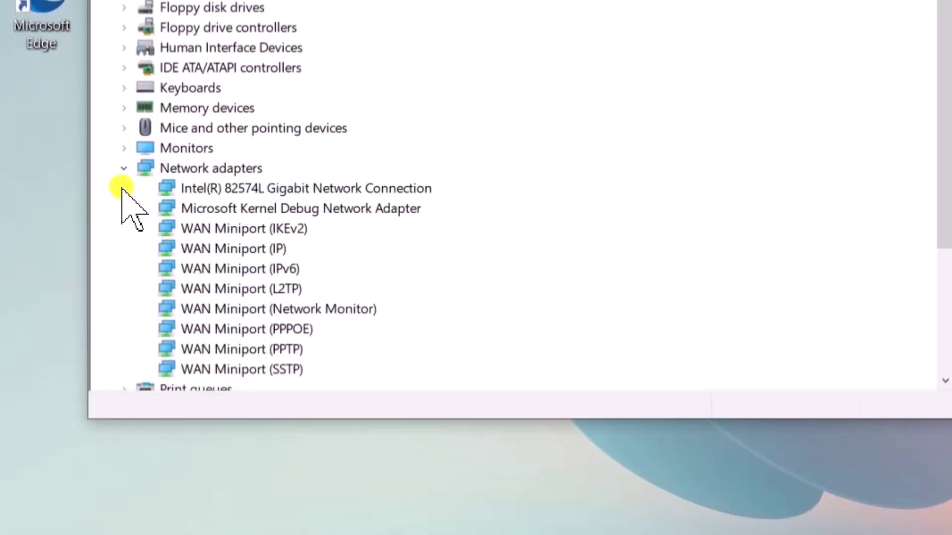
pyautogui.rightClick(410, 191)
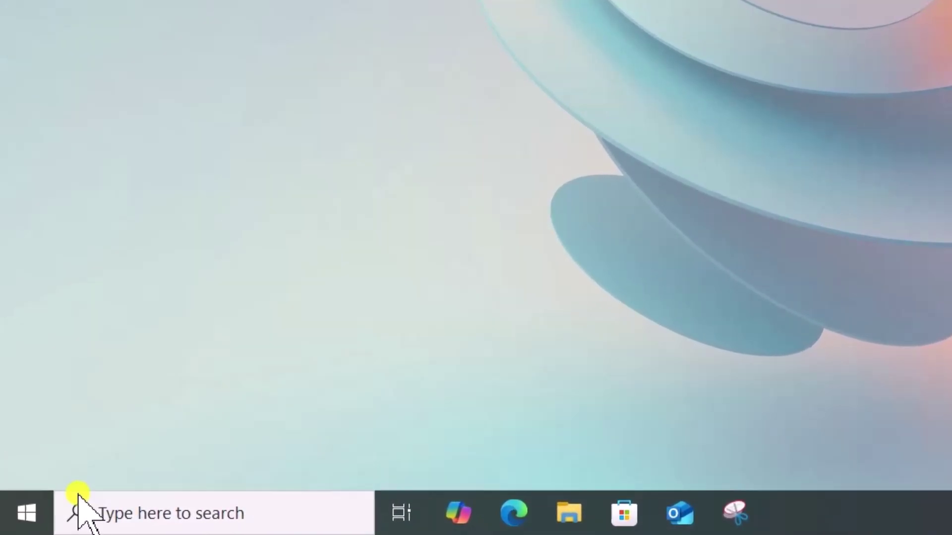
# - Open Windows Settings from the Start menu
pyautogui.click(22, 510)
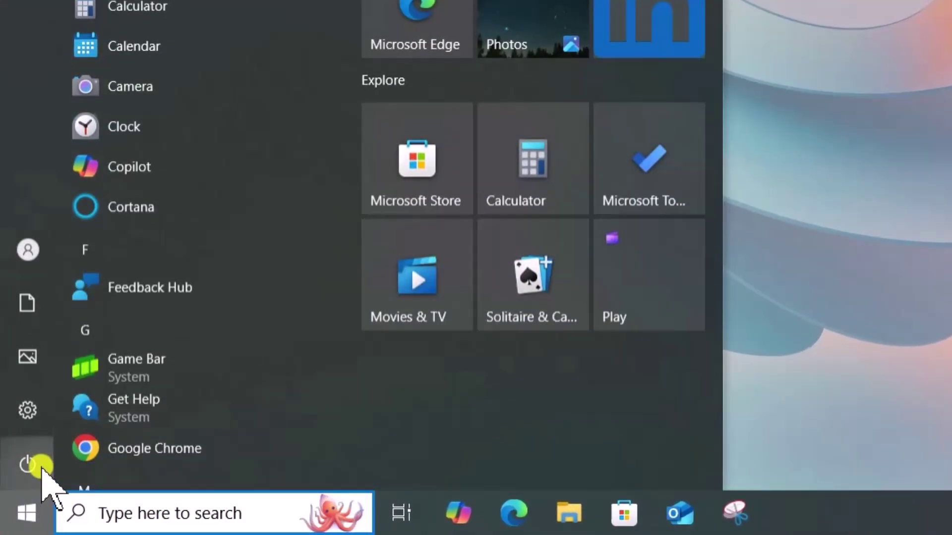
pyautogui.click(127, 417)
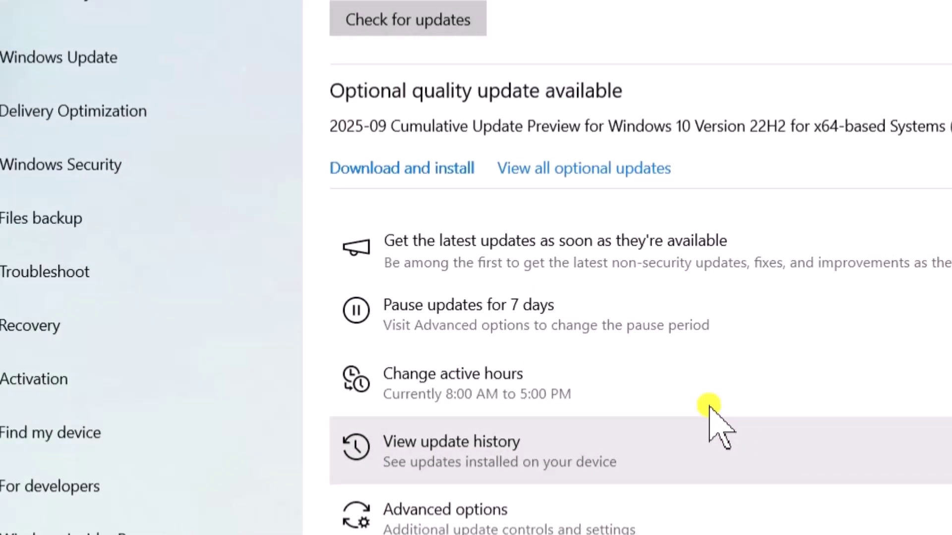
# - Run the Network Adapter troubleshooter from Troubleshoot's Additional troubleshooters
pyautogui.click(160, 271)
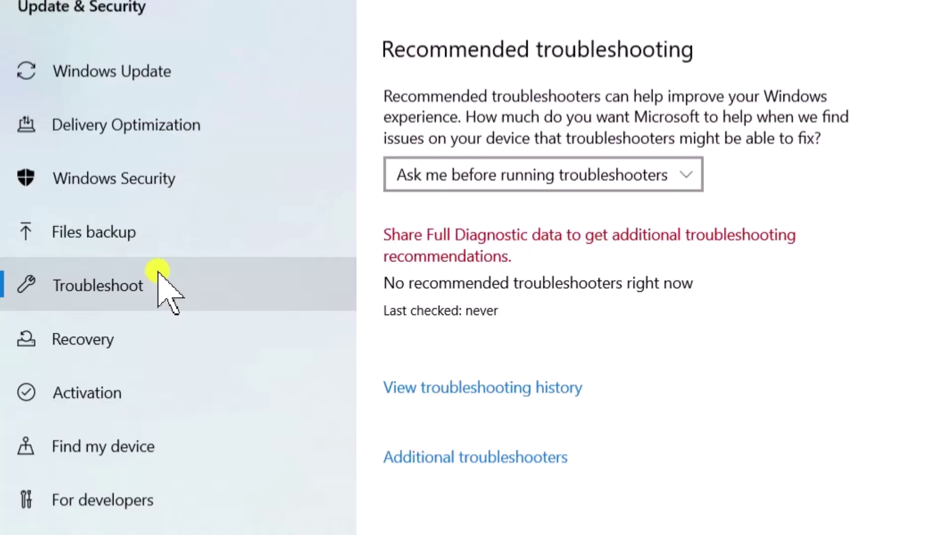
pyautogui.click(237, 292)
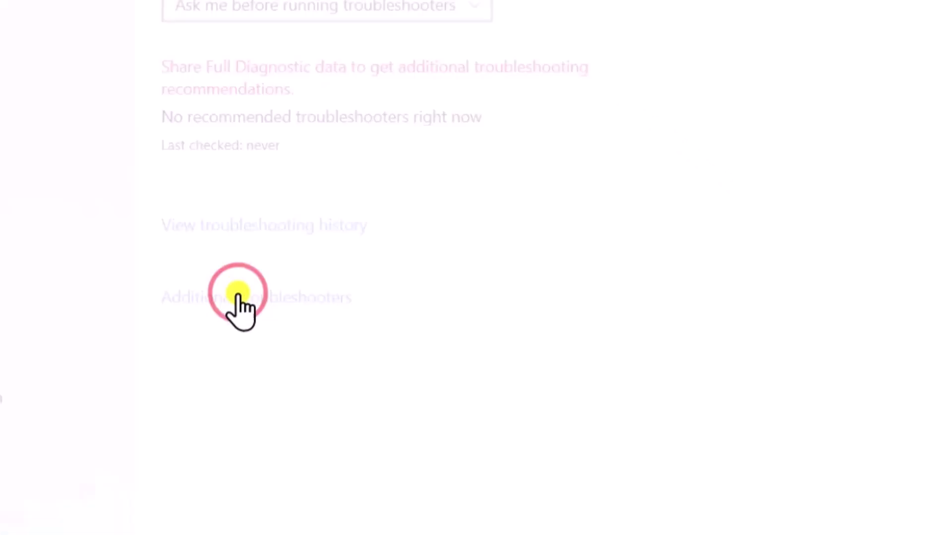
pyautogui.scroll(-5, 445, 432)
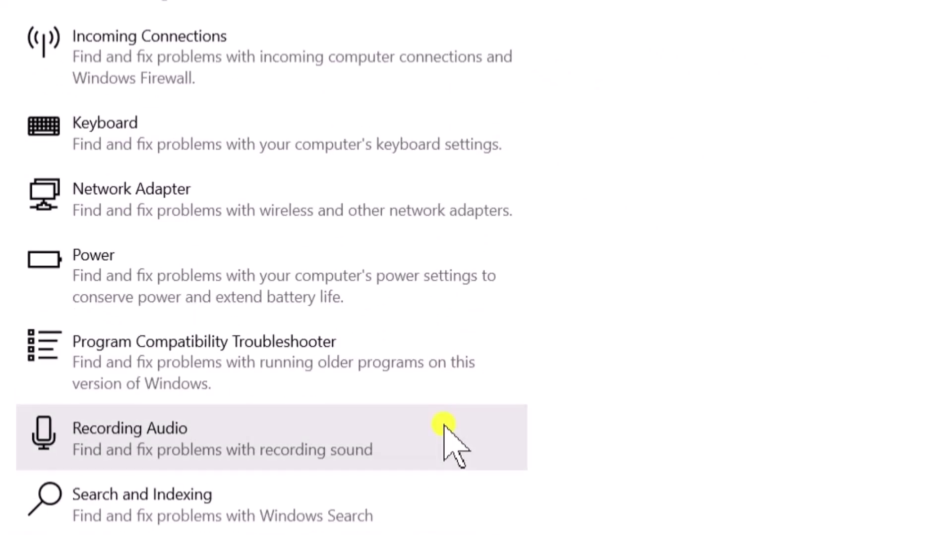
pyautogui.click(165, 195)
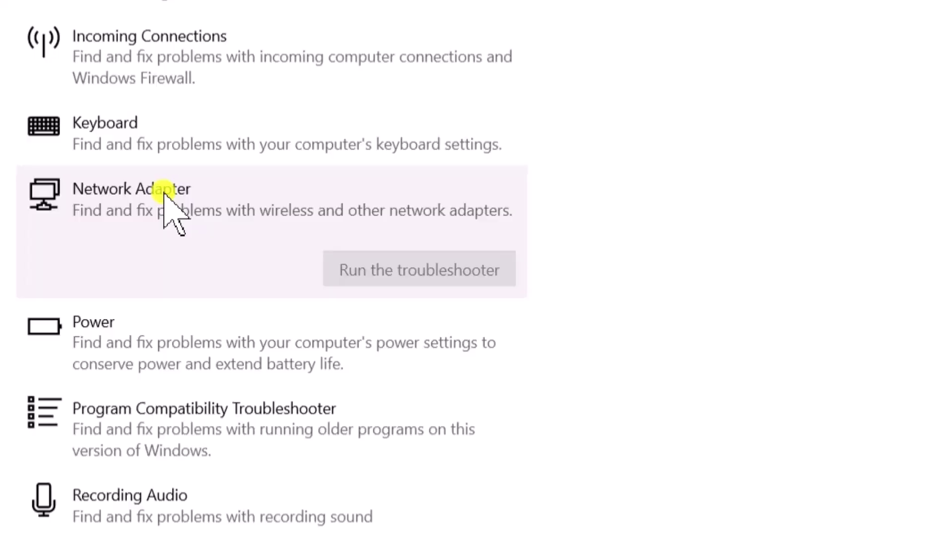
pyautogui.click(427, 277)
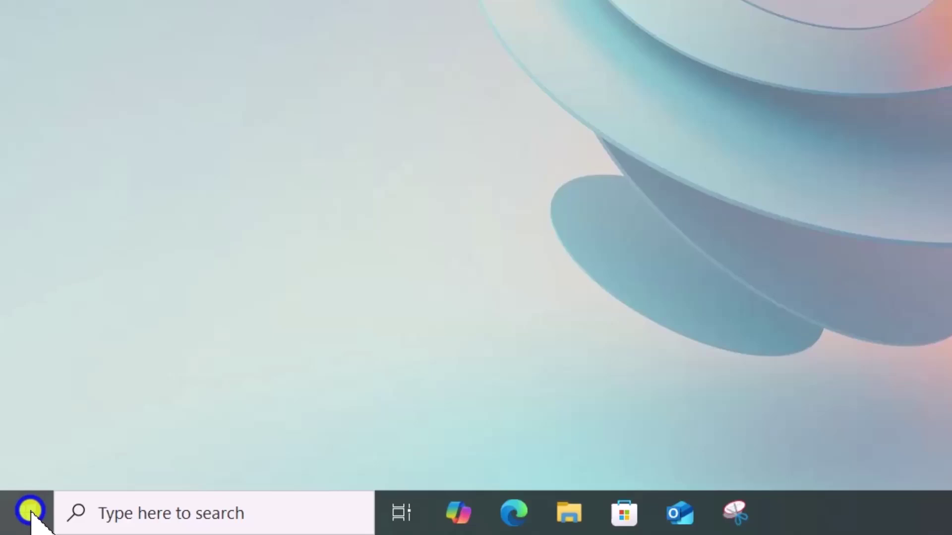
# - Uninstall the Intel 82574L Gigabit adapter in Device Manager and bring up Start's power choices
pyautogui.rightClick(29, 510)
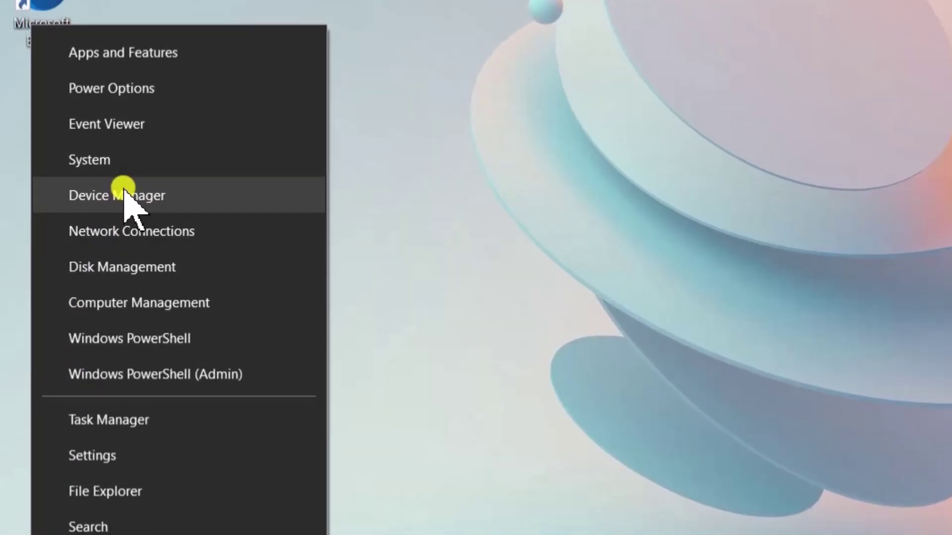
pyautogui.click(124, 211)
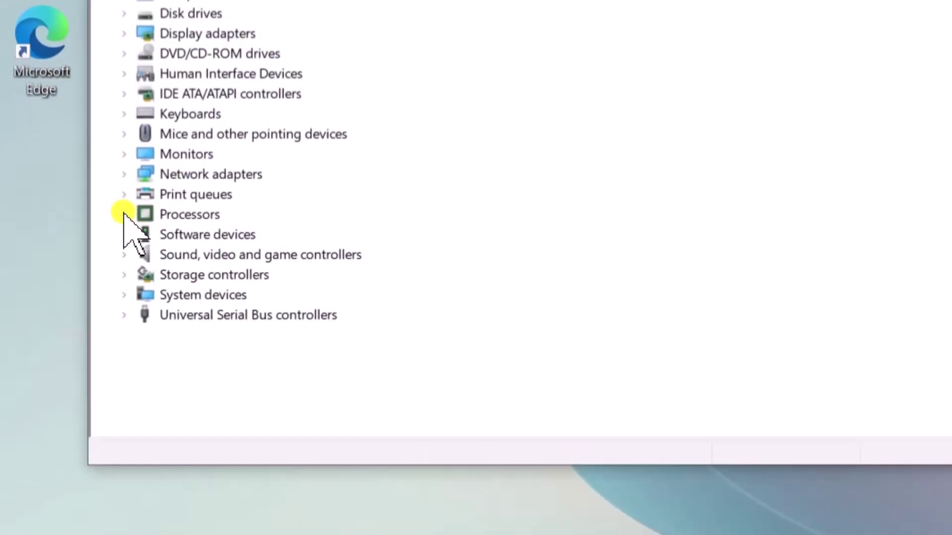
pyautogui.click(124, 202)
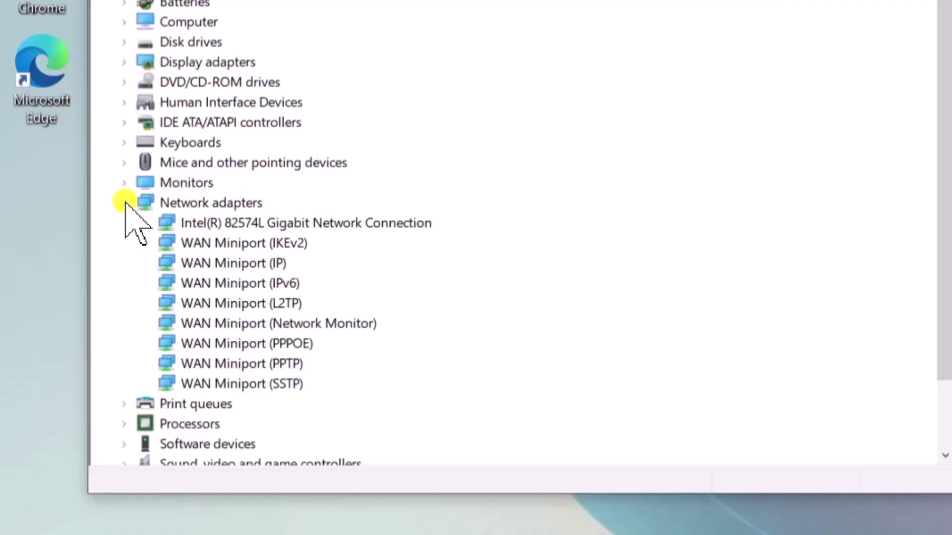
pyautogui.rightClick(410, 224)
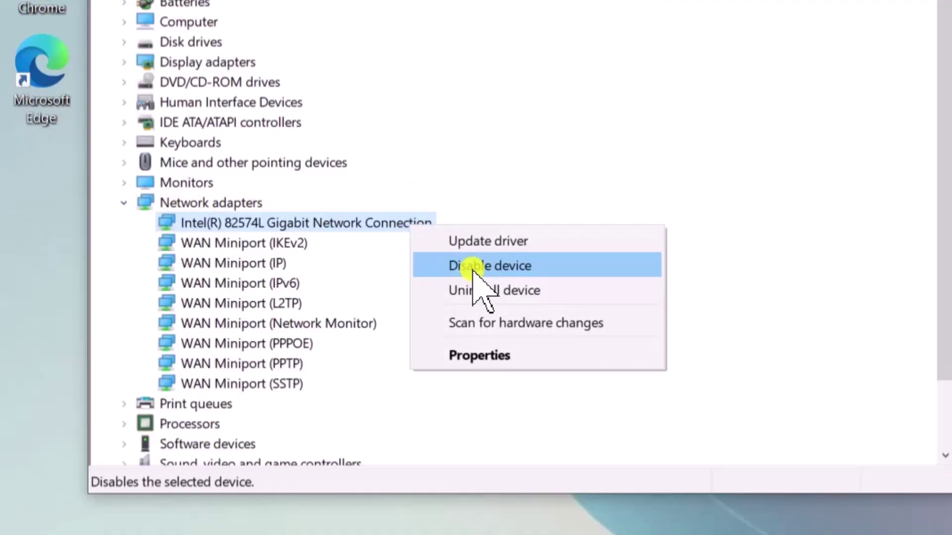
pyautogui.click(547, 294)
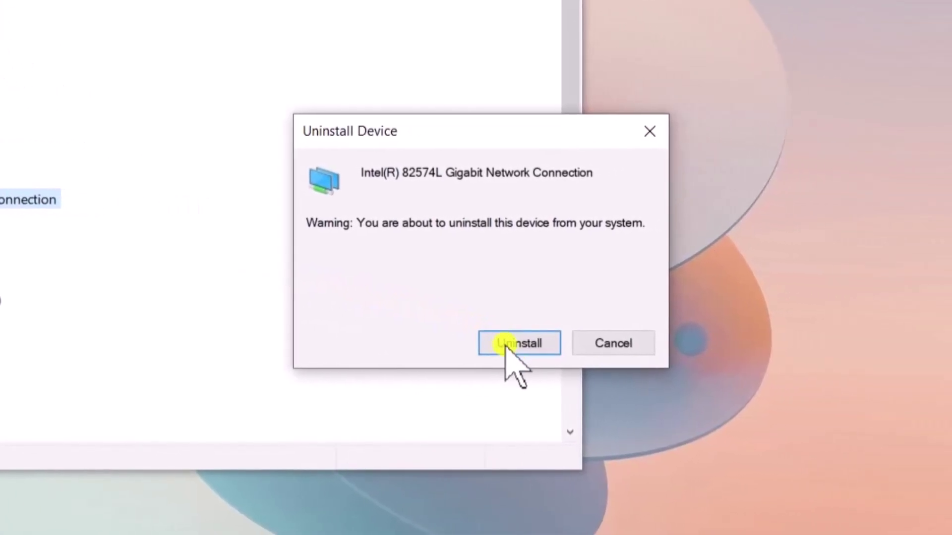
pyautogui.click(517, 357)
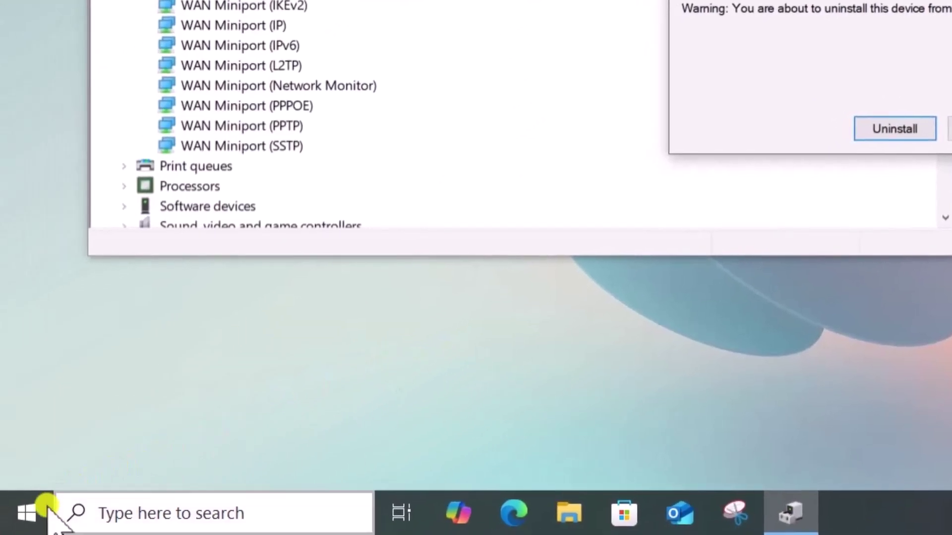
pyautogui.click(37, 512)
pyautogui.click(30, 463)
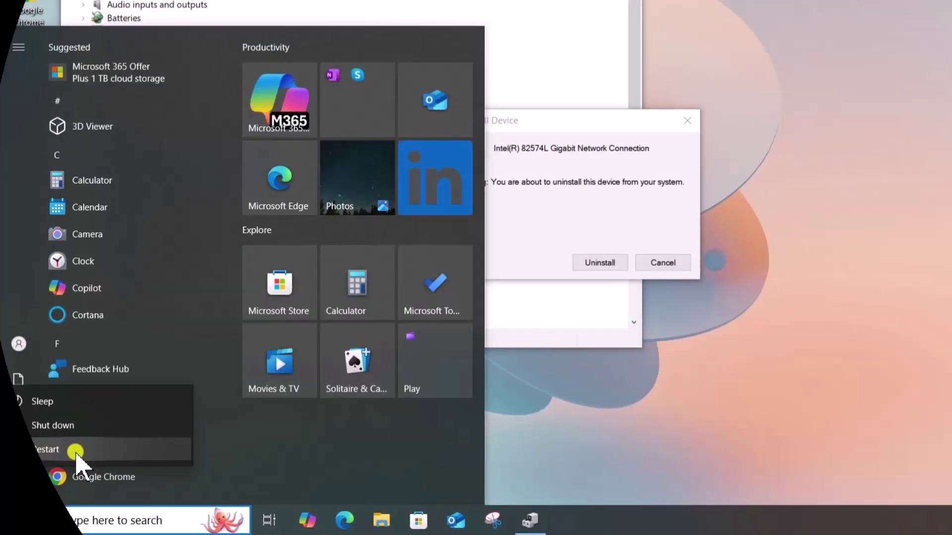
# - Choose Restart from the Start menu power options
pyautogui.click(113, 411)
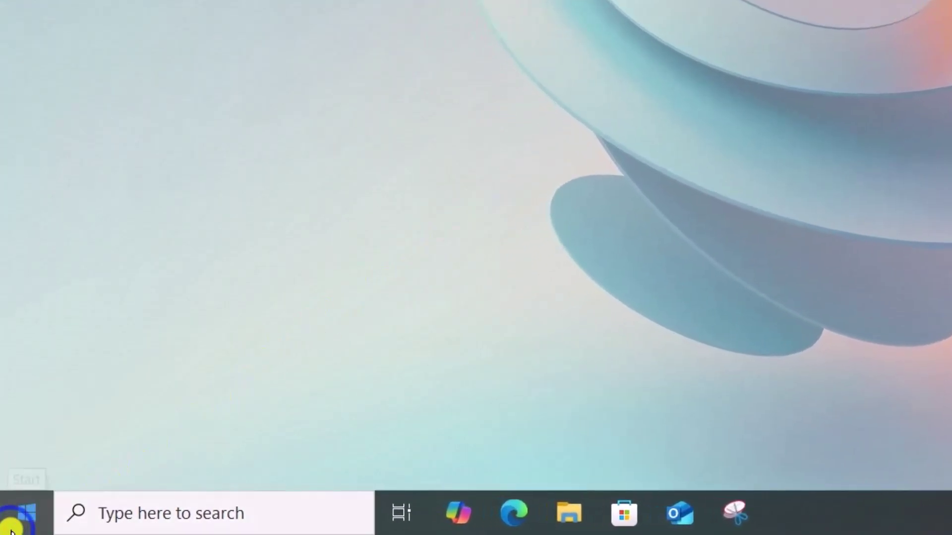
# - Open Network Connections via ncpa.cpl, confirm Ethernet0 is enabled, and close the window
pyautogui.rightClick(12, 532)
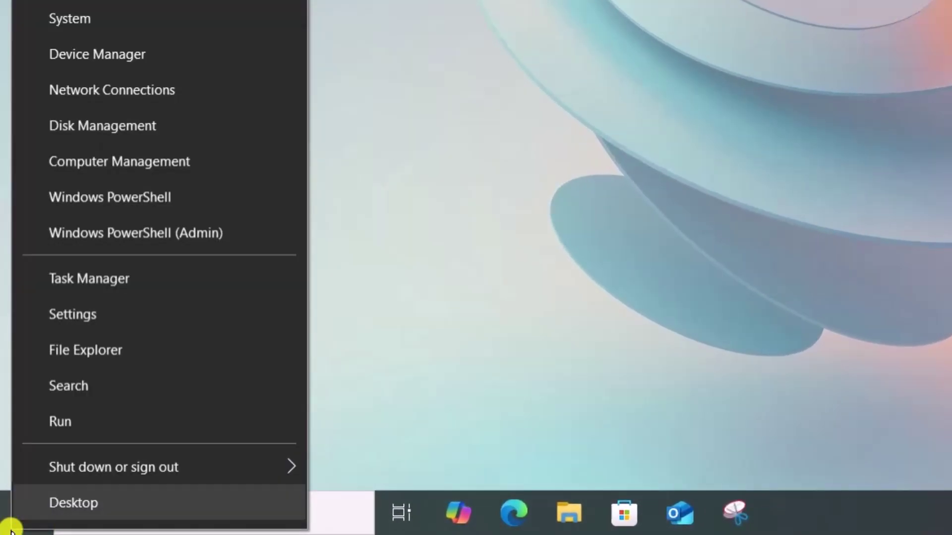
pyautogui.click(106, 424)
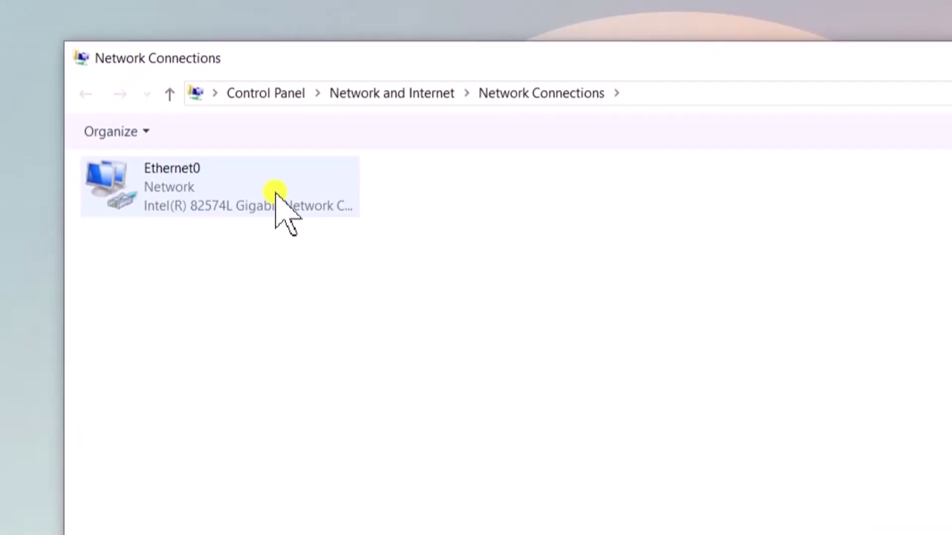
pyautogui.rightClick(275, 192)
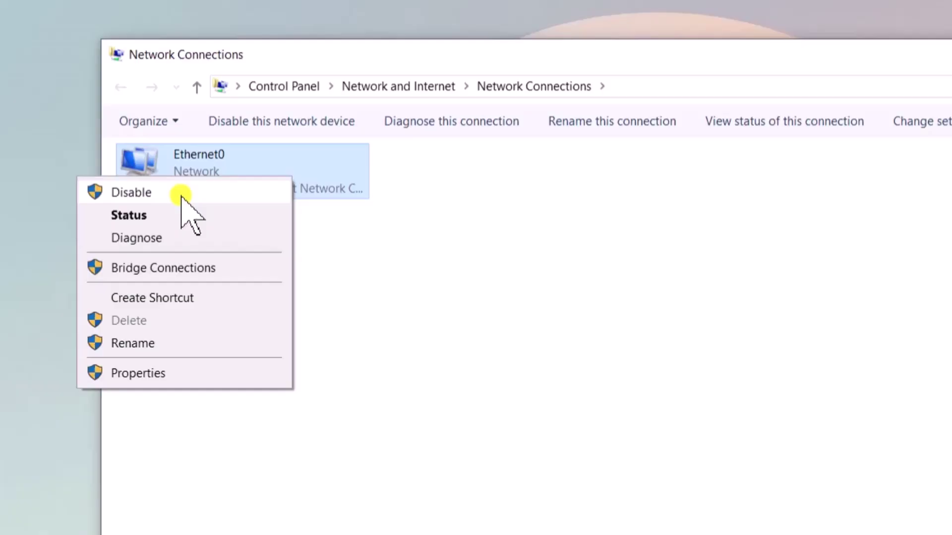
pyautogui.click(935, 81)
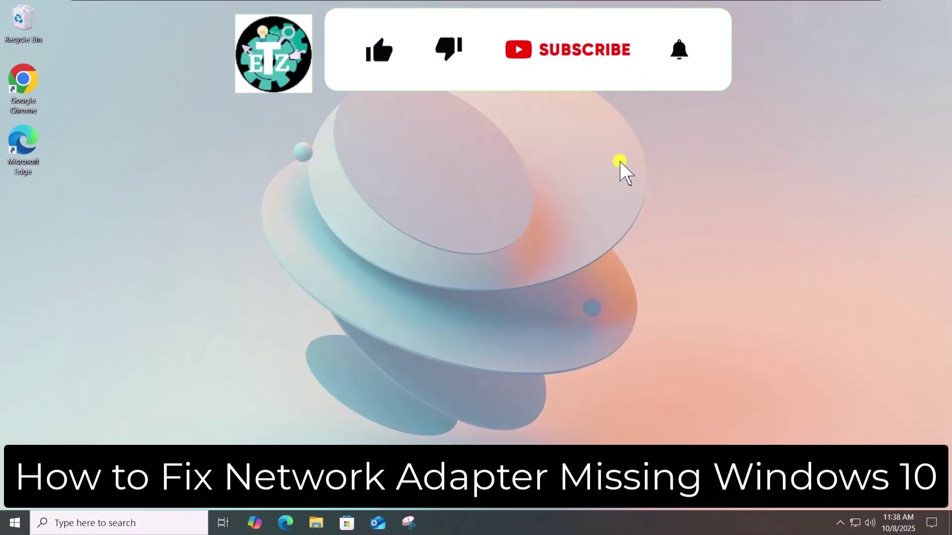